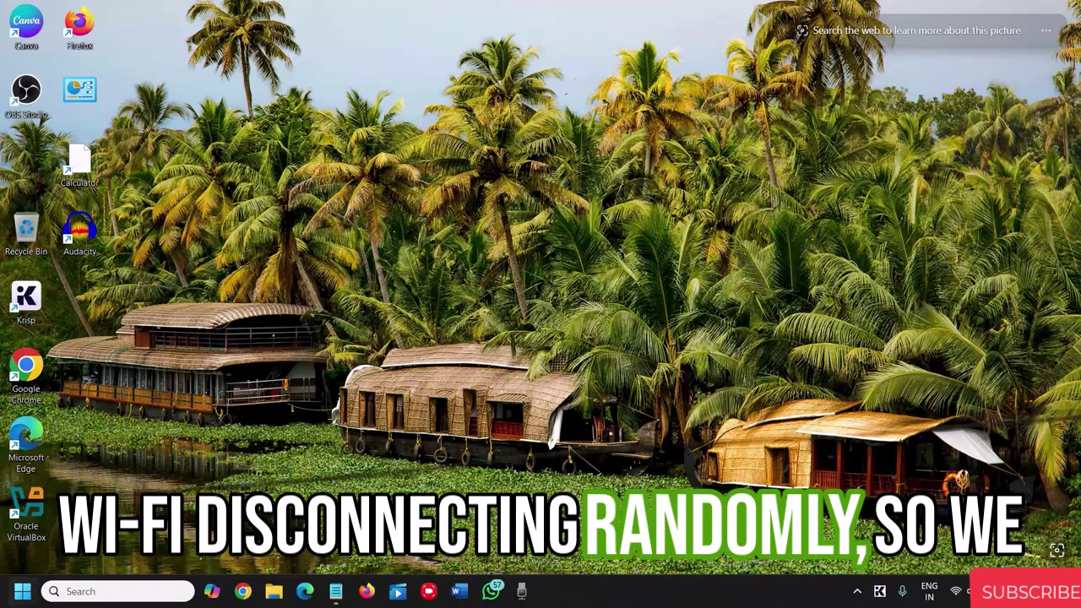
Open Device Manager from the Start button's quick-access menu
click(20, 594)
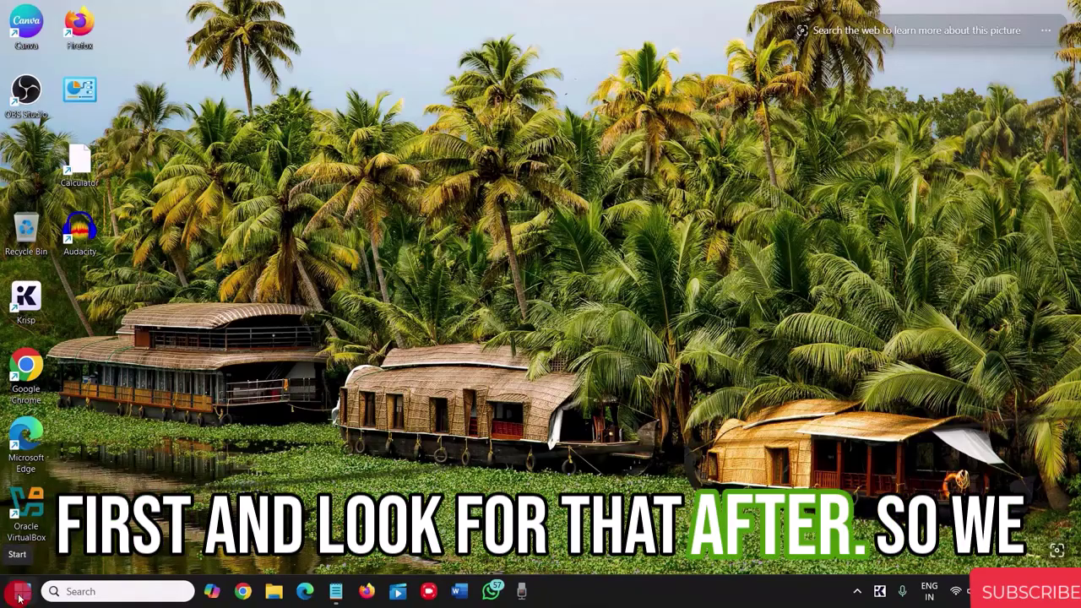
right_click(20, 594)
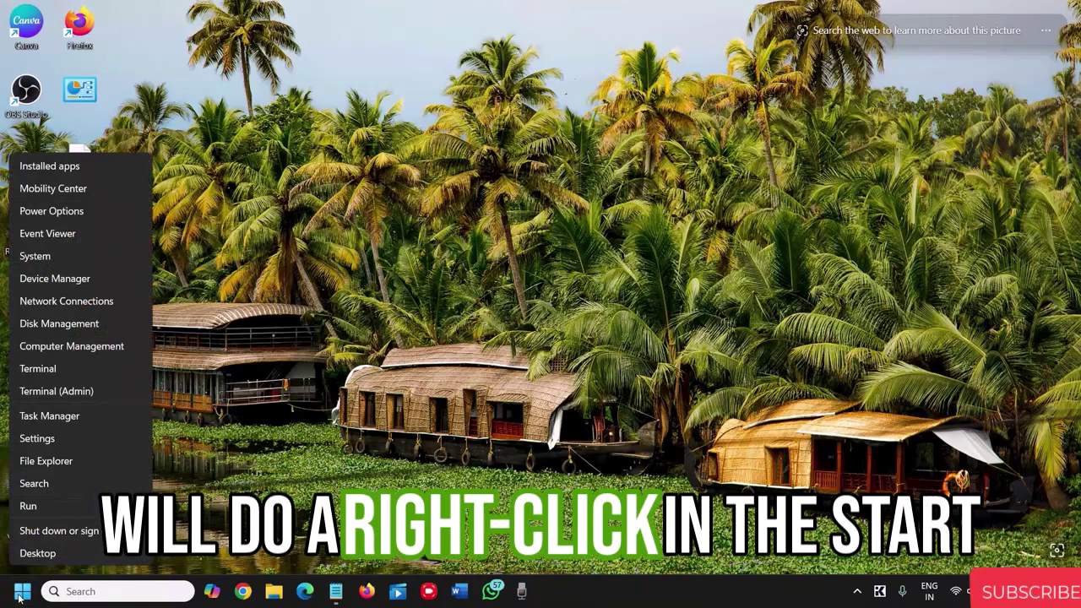
click(54, 281)
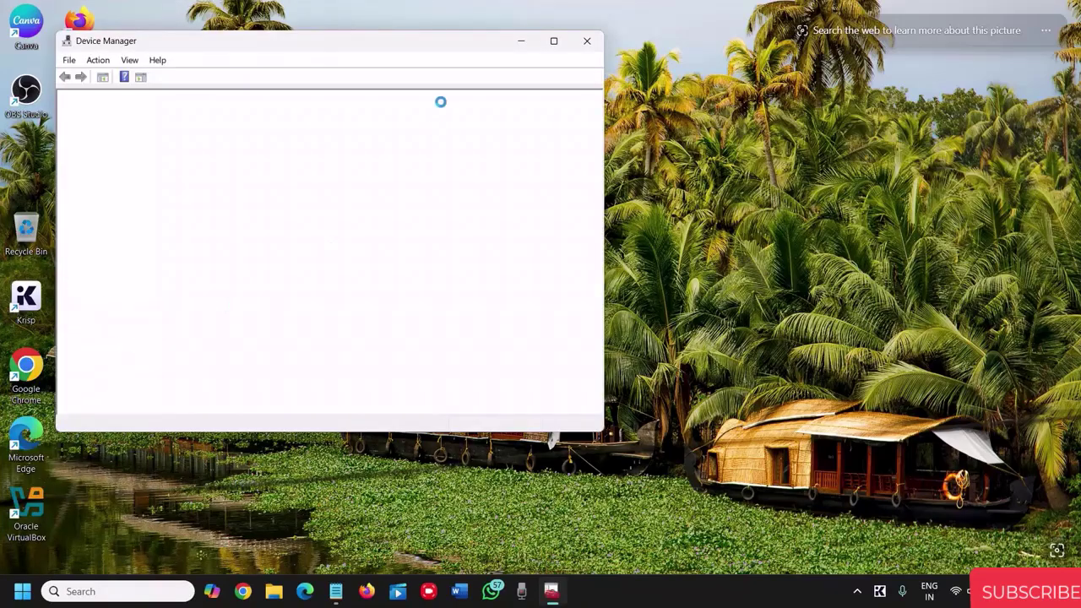
drag(328, 48, 495, 92)
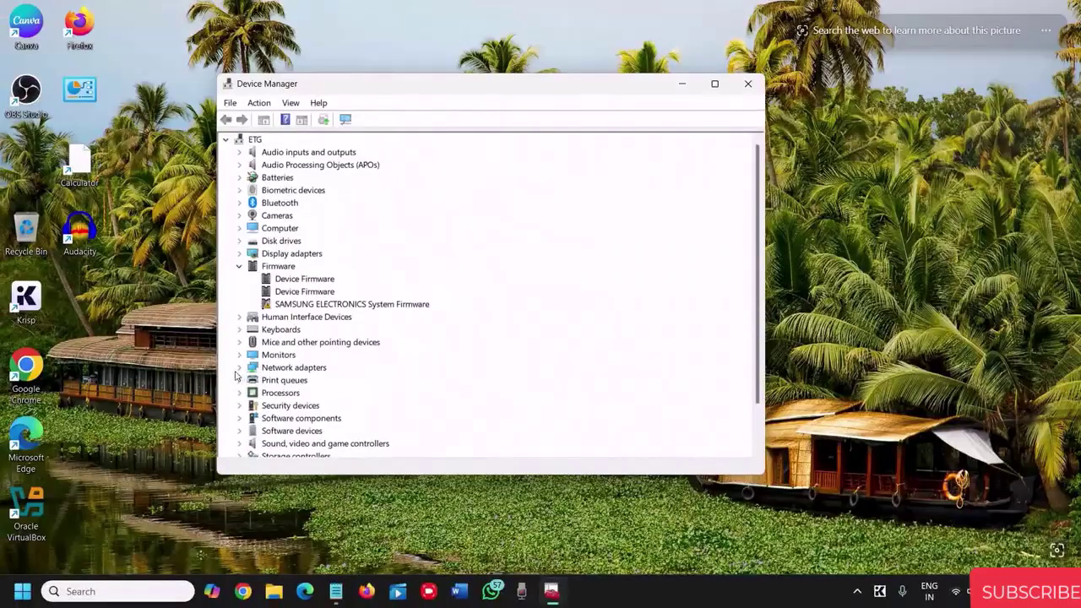
Expand Network adapters, rescan for hardware changes, and bring up the Intel Wi-Fi 6 AX201 adapter's actions
click(239, 369)
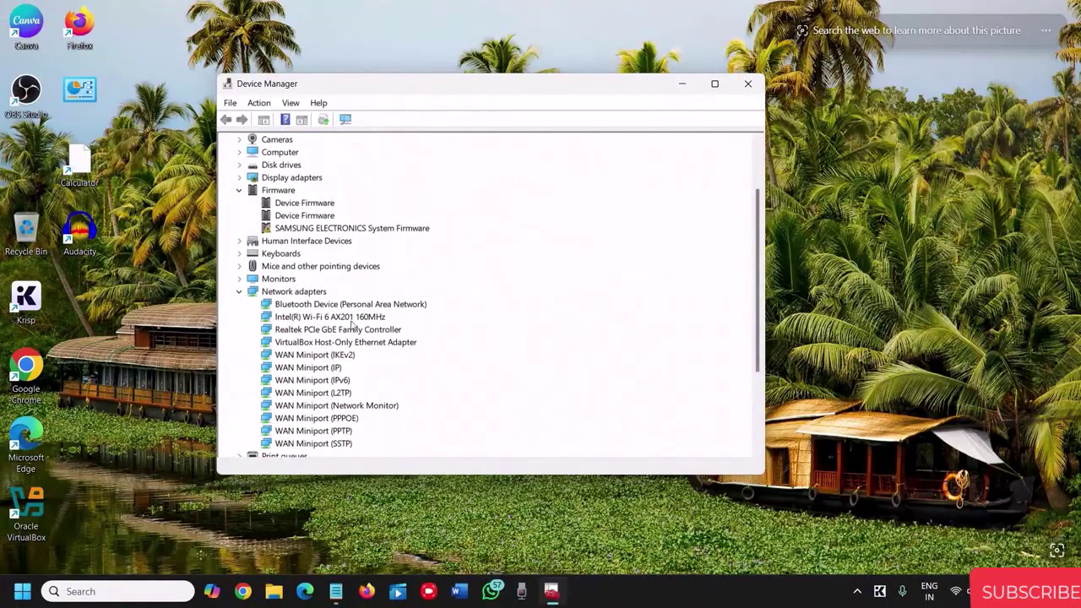
click(345, 119)
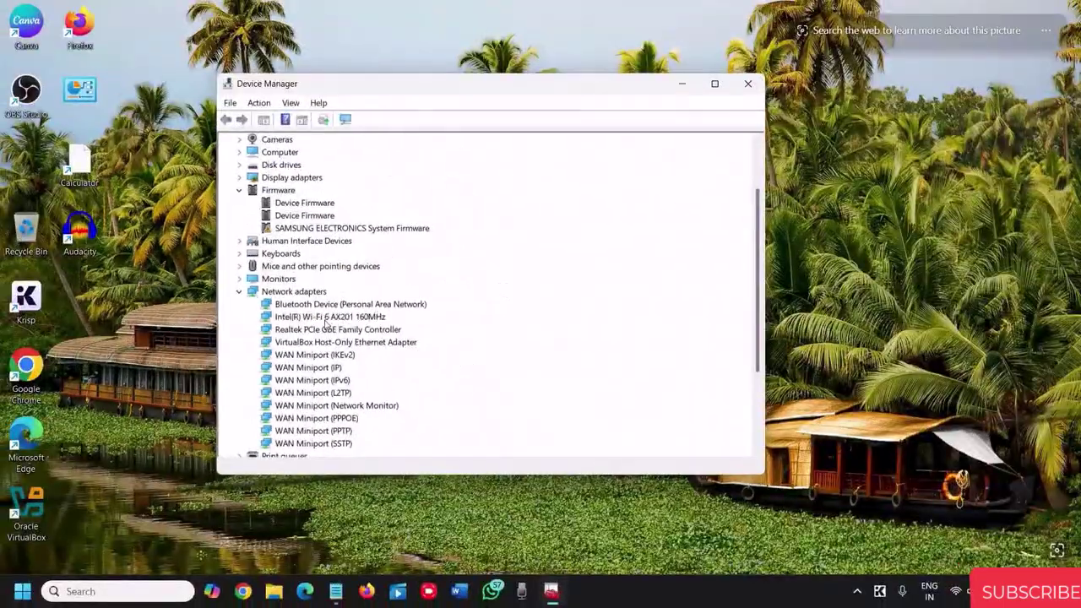
click(295, 315)
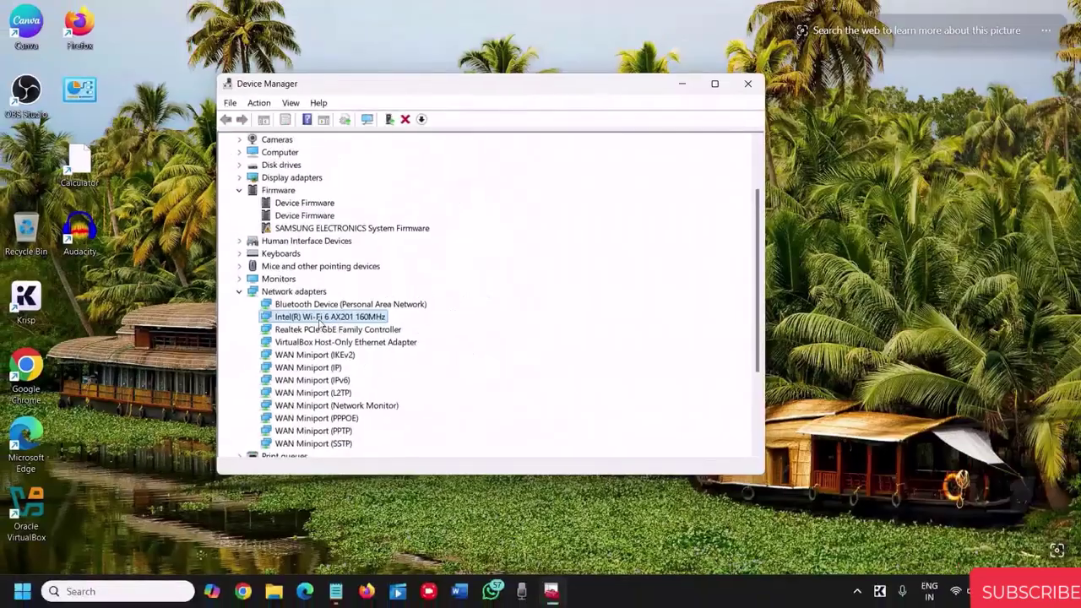
right_click(348, 322)
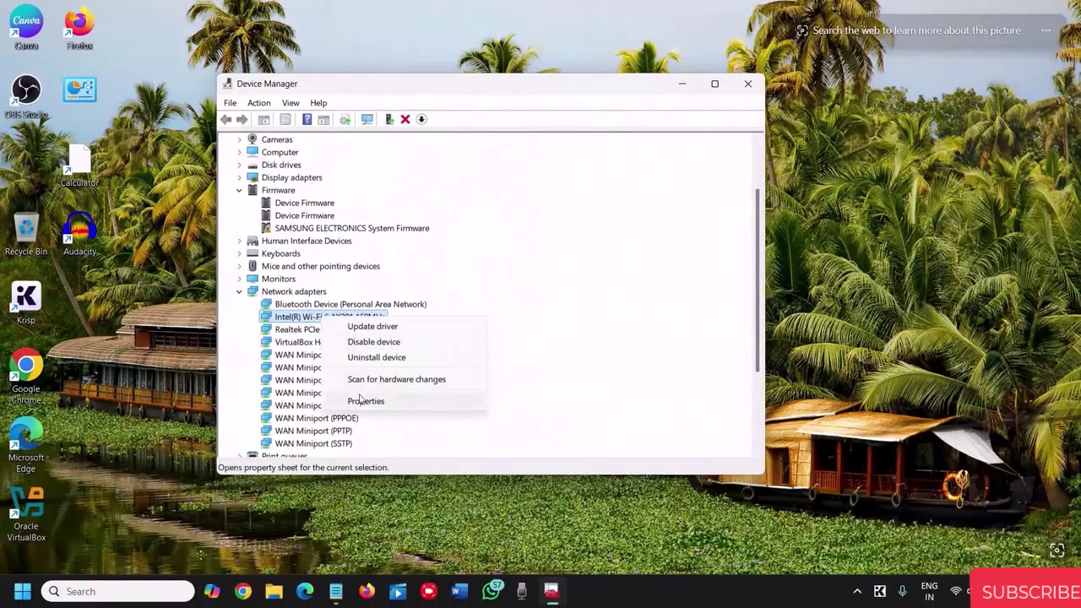
Check the Intel Wi-Fi 6 AX201 driver date (24-07-2024) in its properties and start a driver update
click(361, 400)
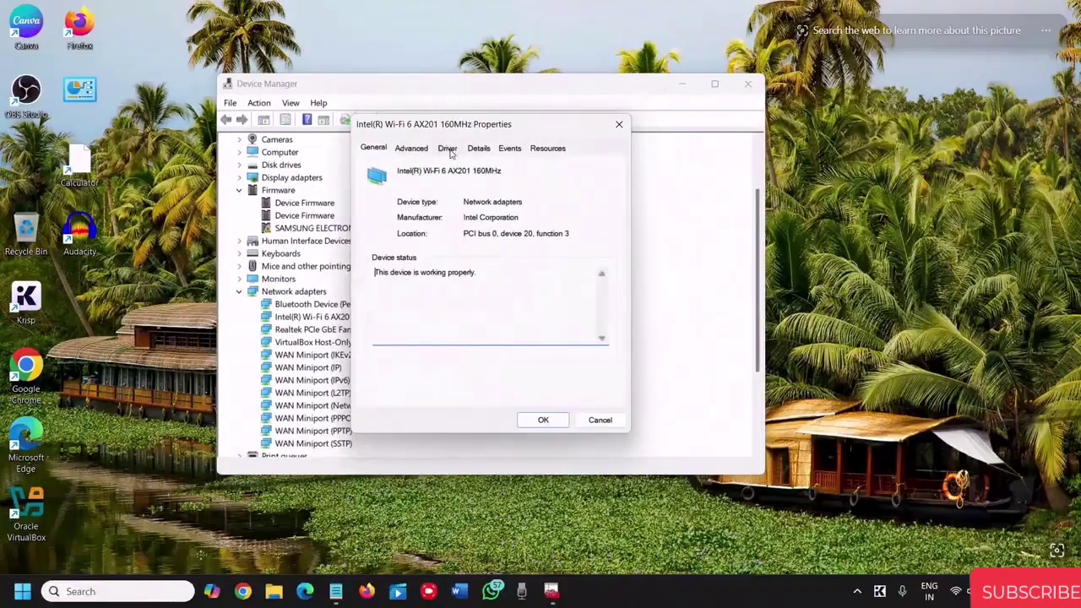
click(445, 146)
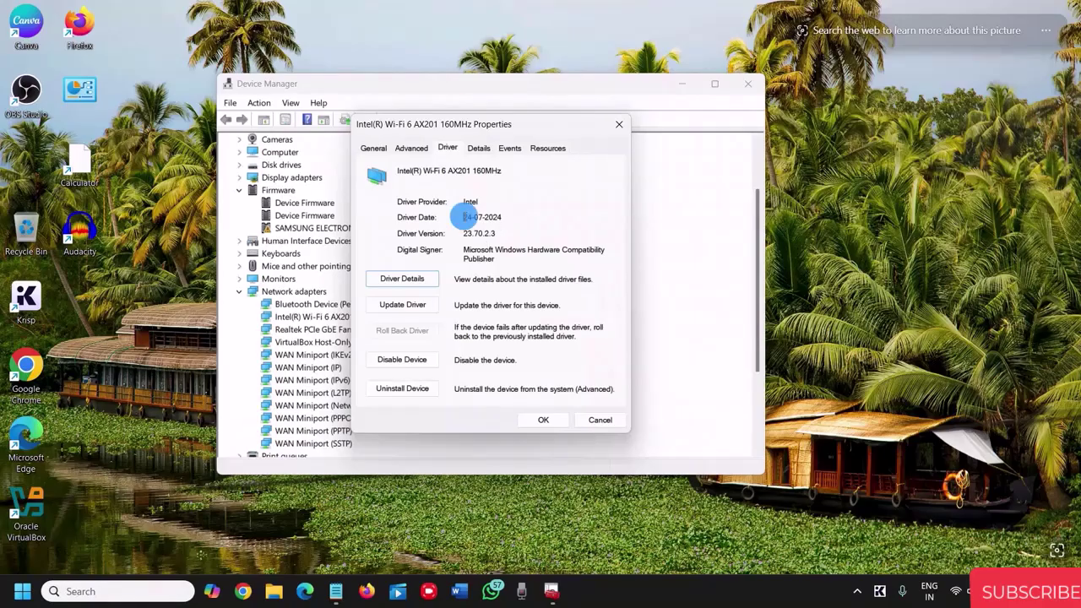
drag(463, 217, 505, 217)
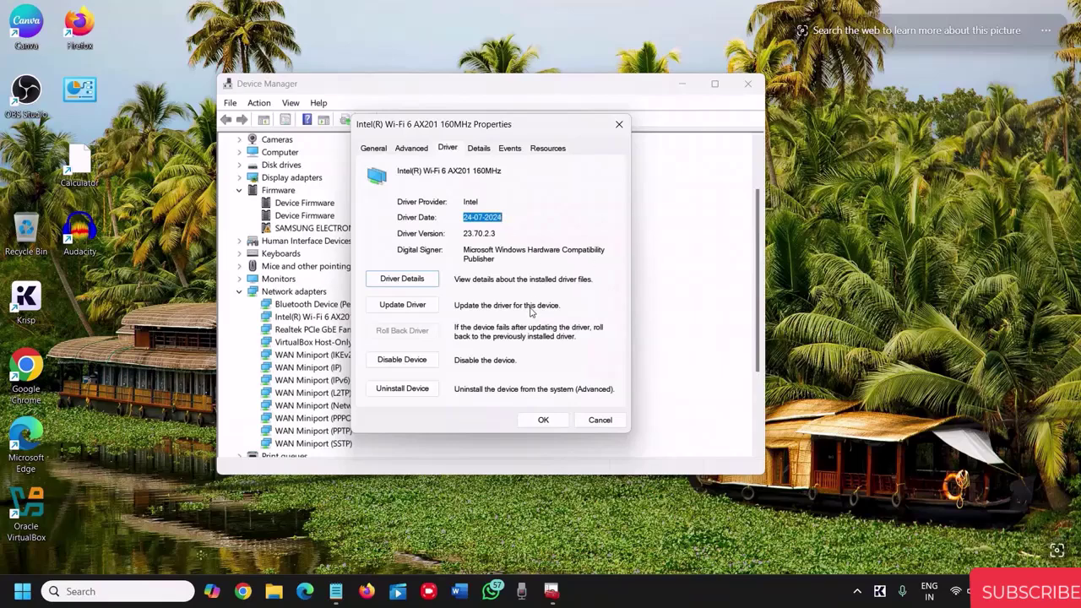
click(423, 305)
Search automatically for drivers, confirm version 23.70.2.3 is already the best, and close the wizard
click(441, 243)
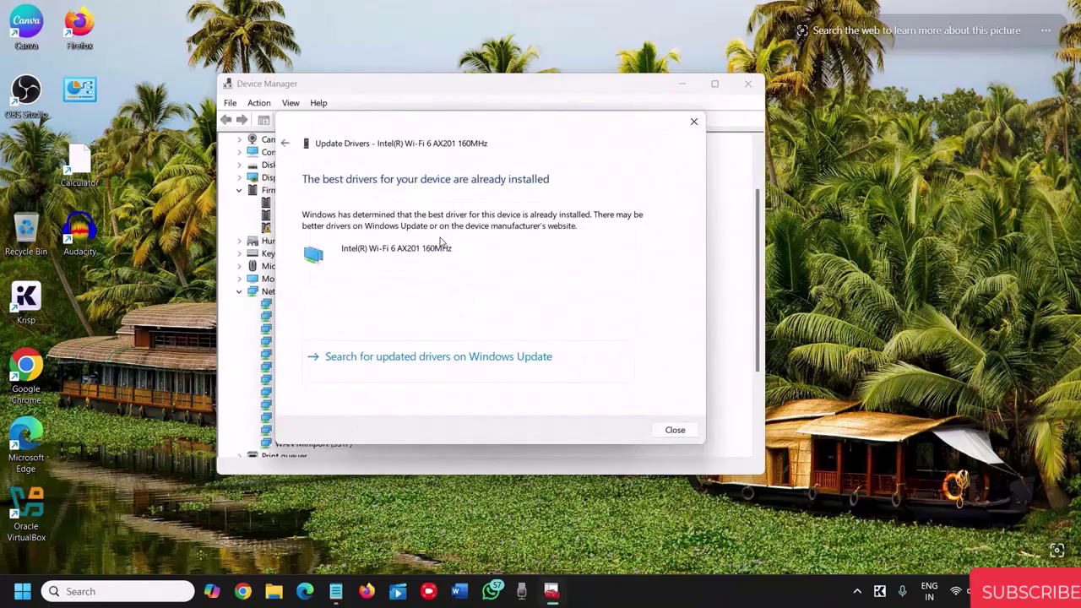
click(665, 430)
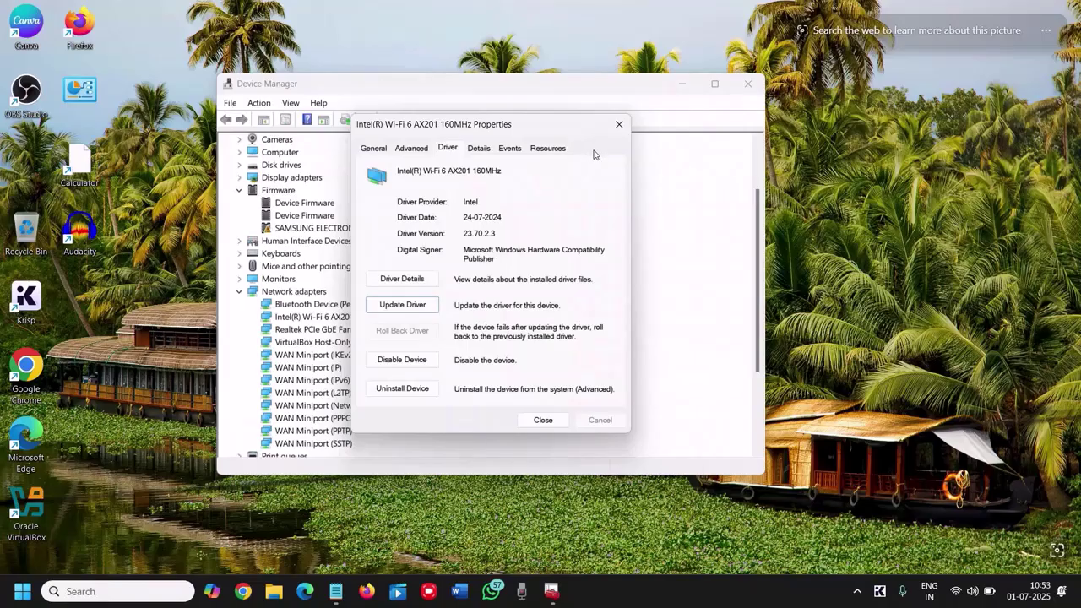
Close the Wi-Fi adapter properties and Device Manager, then bring up the Start quick-access menu
click(542, 419)
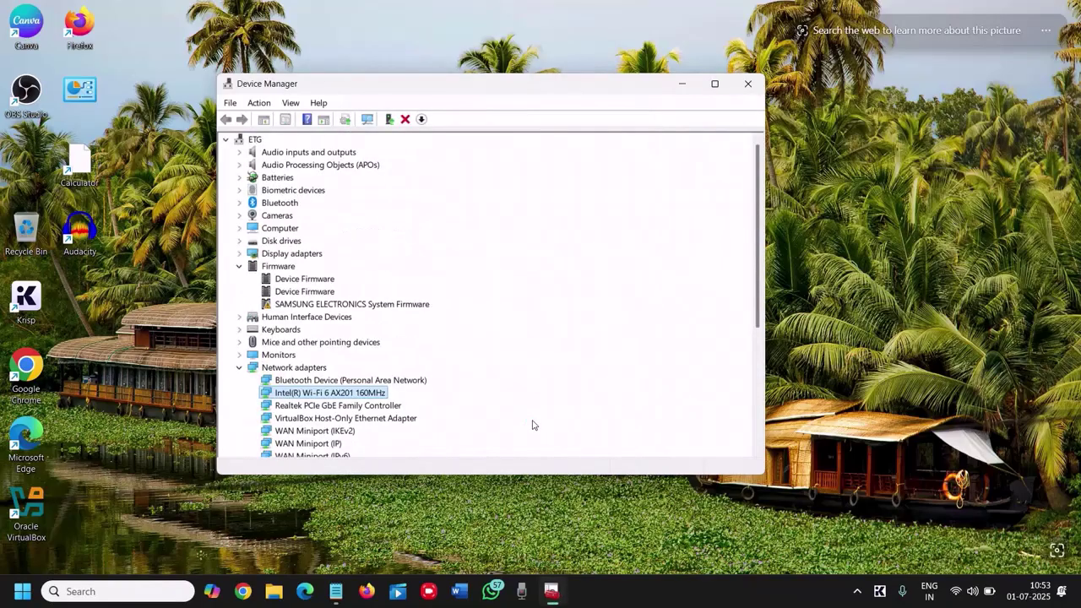
click(756, 89)
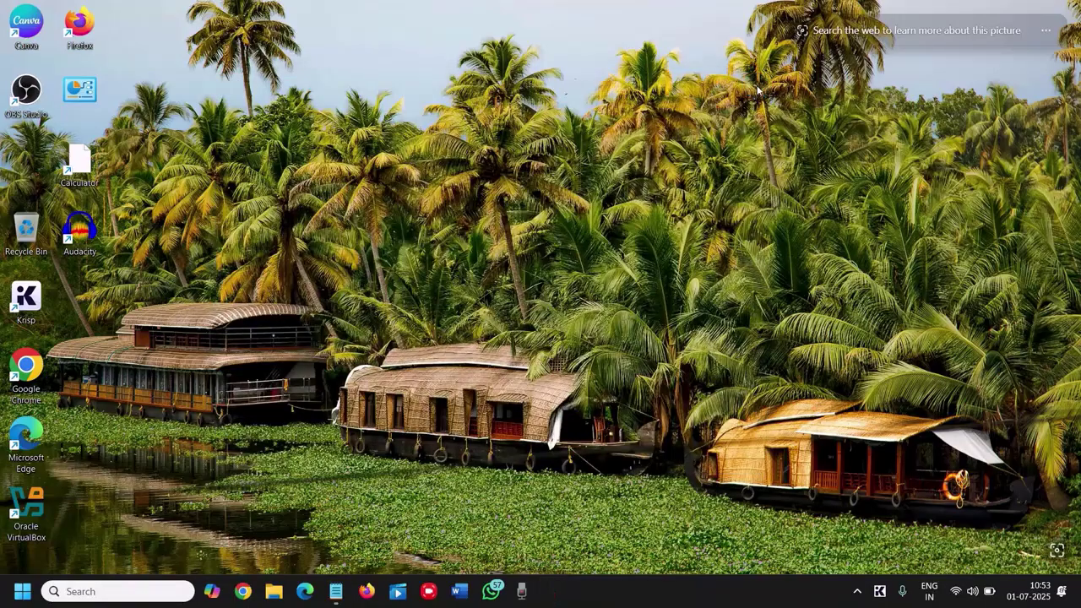
right_click(23, 596)
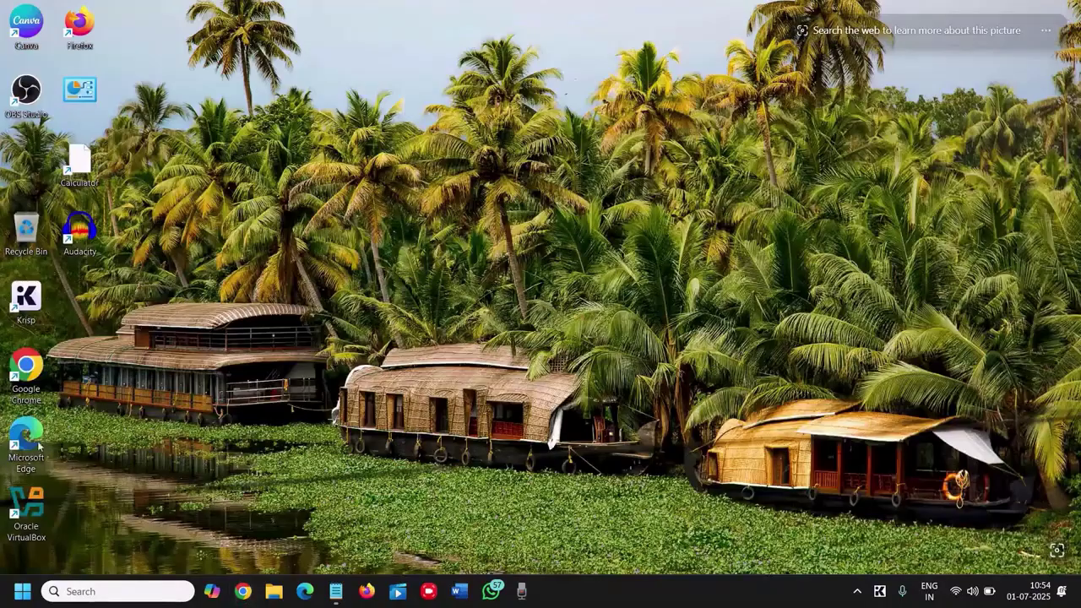
Open Settings from the Win+X menu and go to Network & internet's Advanced network settings
right_click(17, 593)
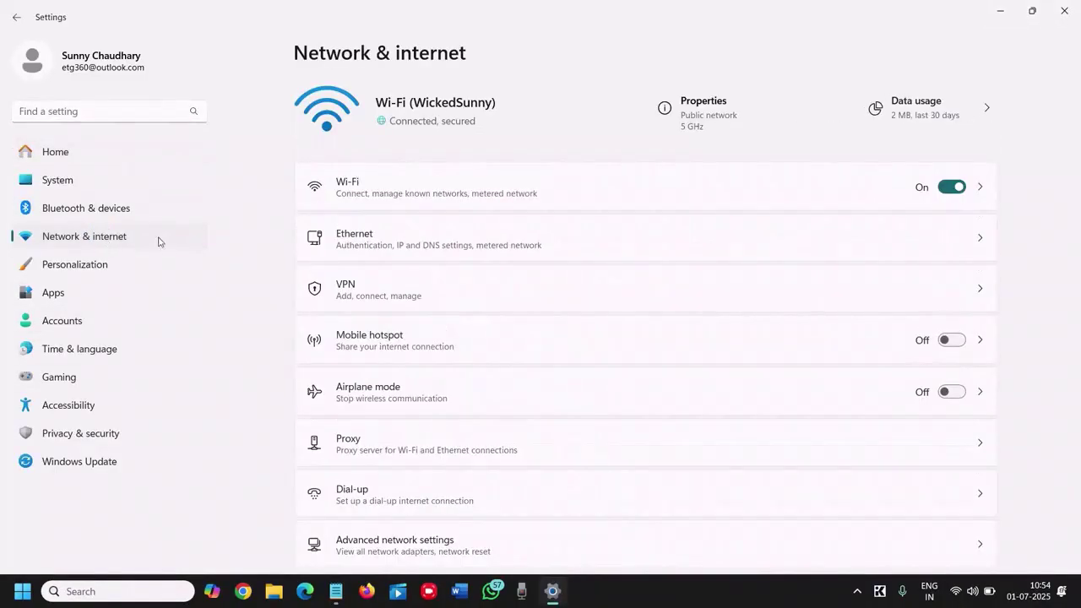
scroll(396, 372, down, 1)
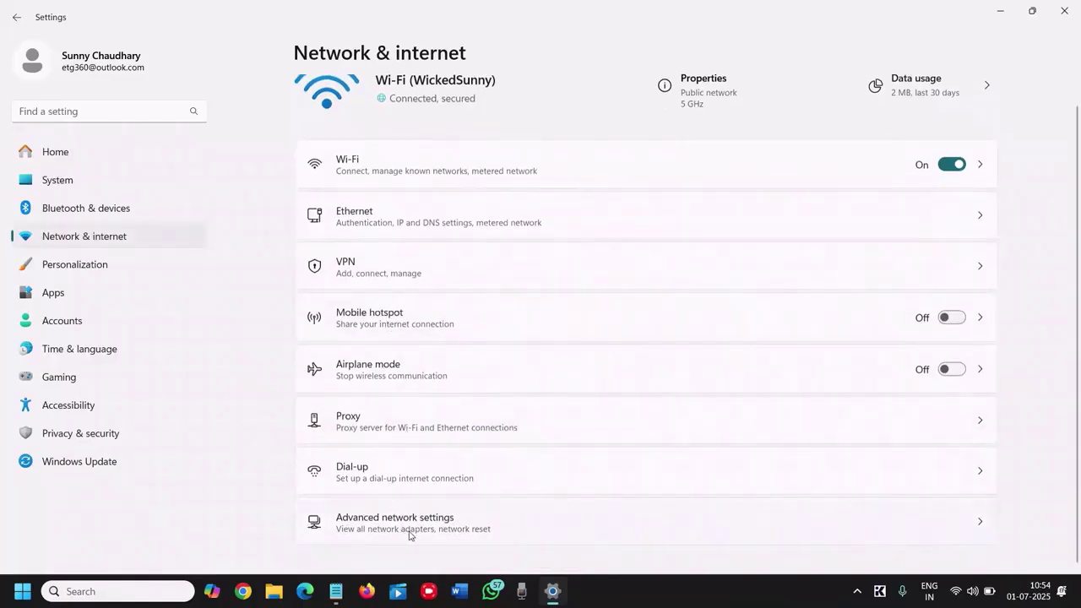
click(409, 534)
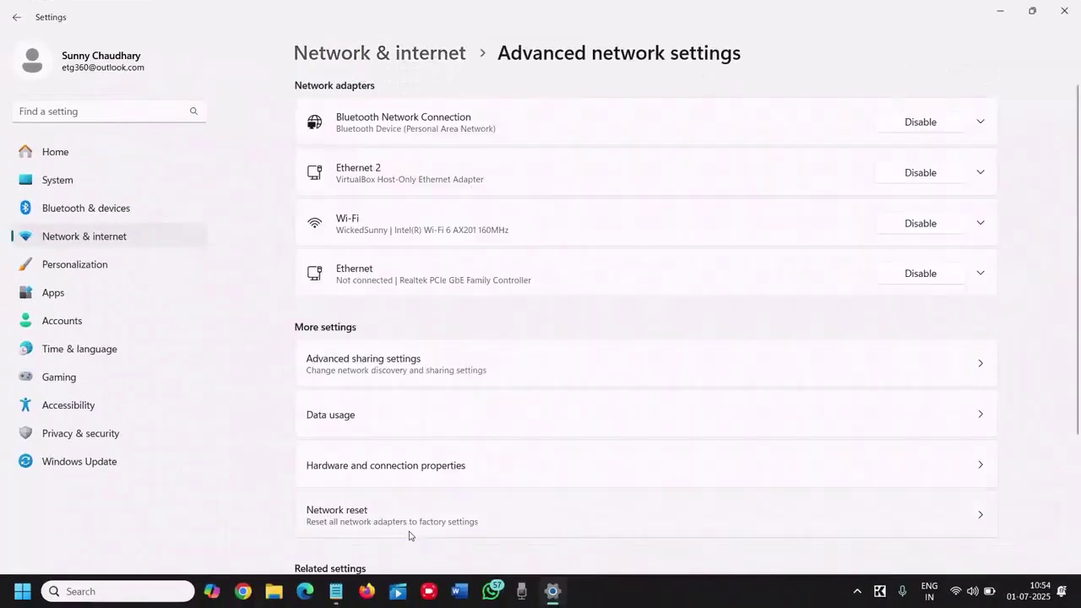
scroll(439, 475, down, 2)
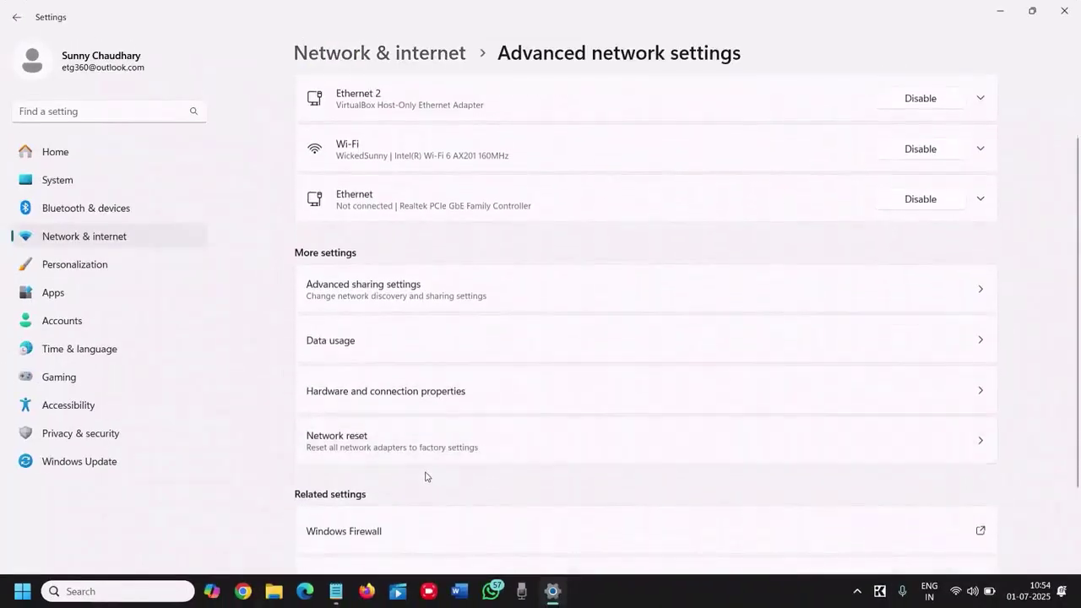
Open Network reset, answer No at the reset confirmation, and close Settings
click(396, 445)
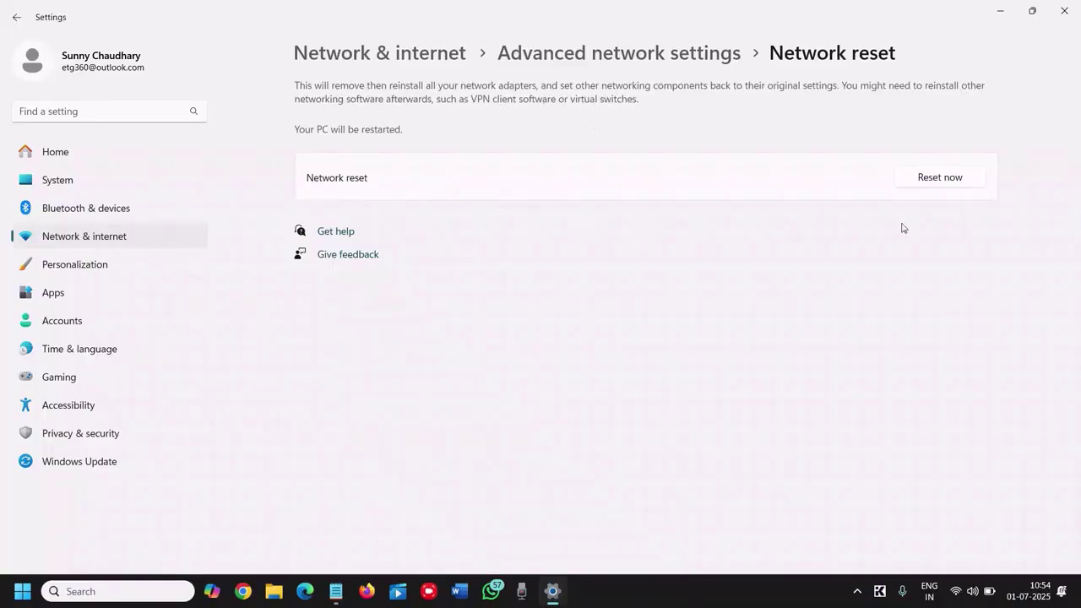
click(916, 187)
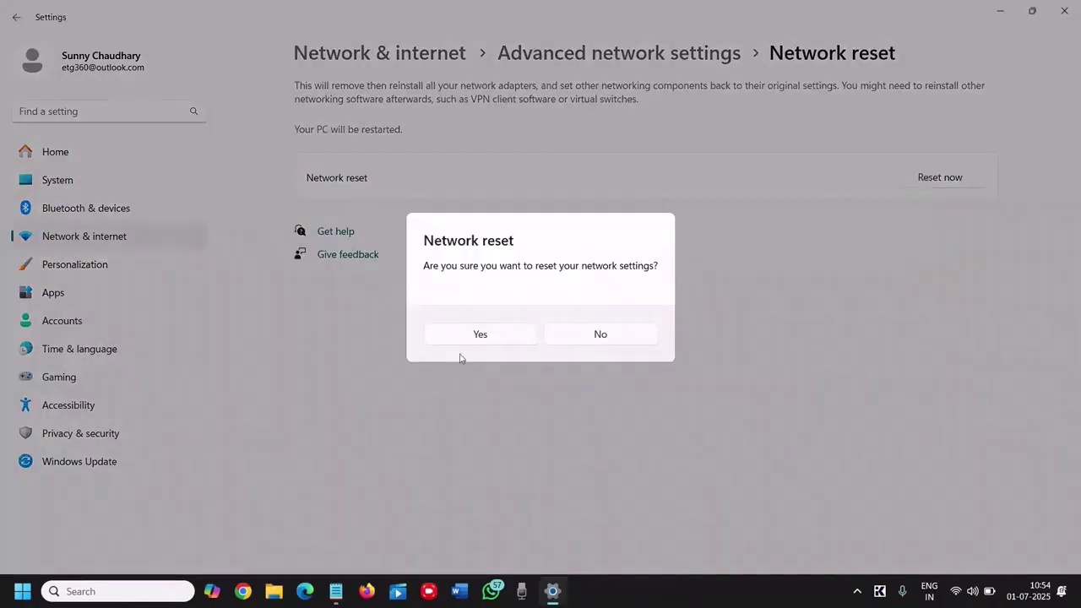
click(582, 341)
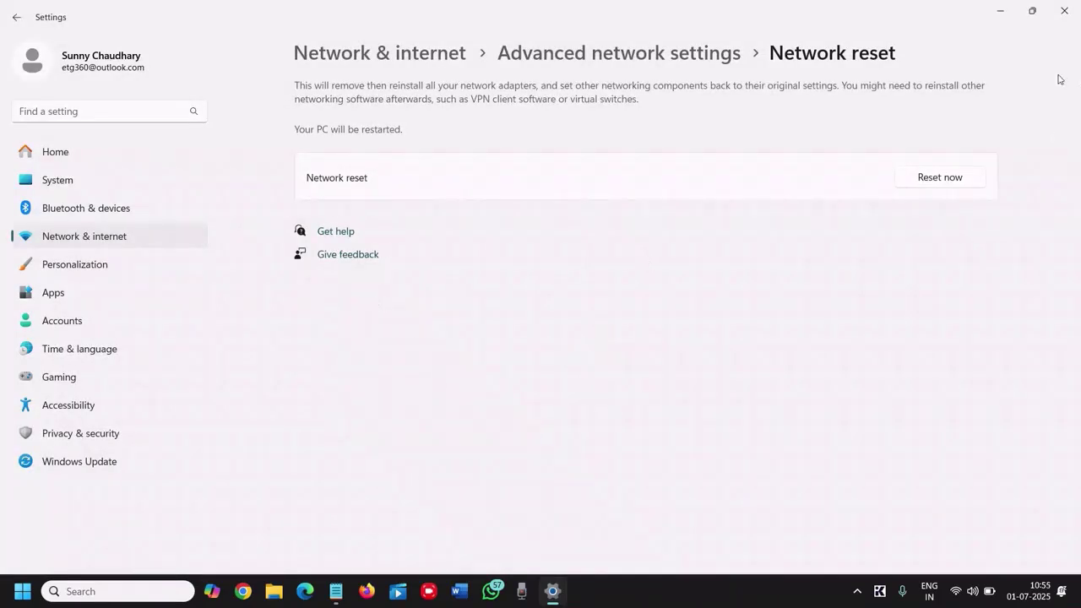
click(1064, 11)
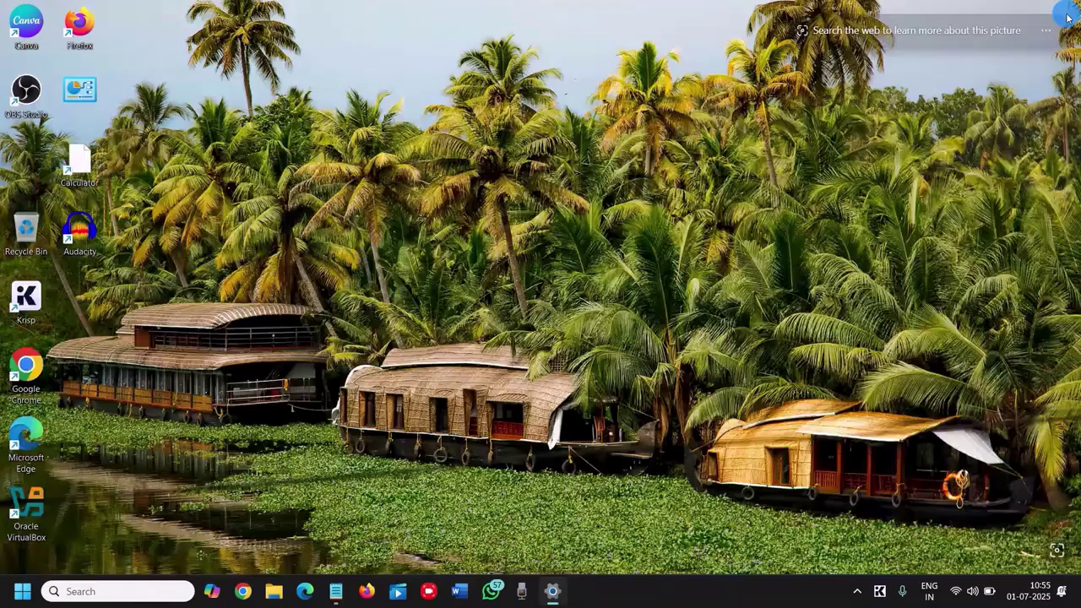
click(956, 592)
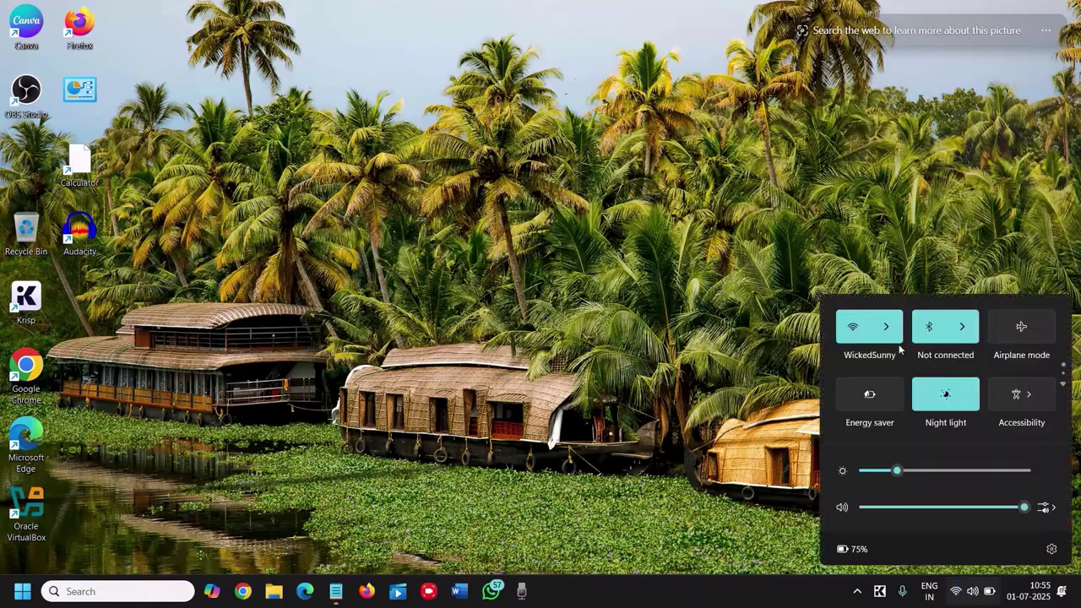
click(919, 224)
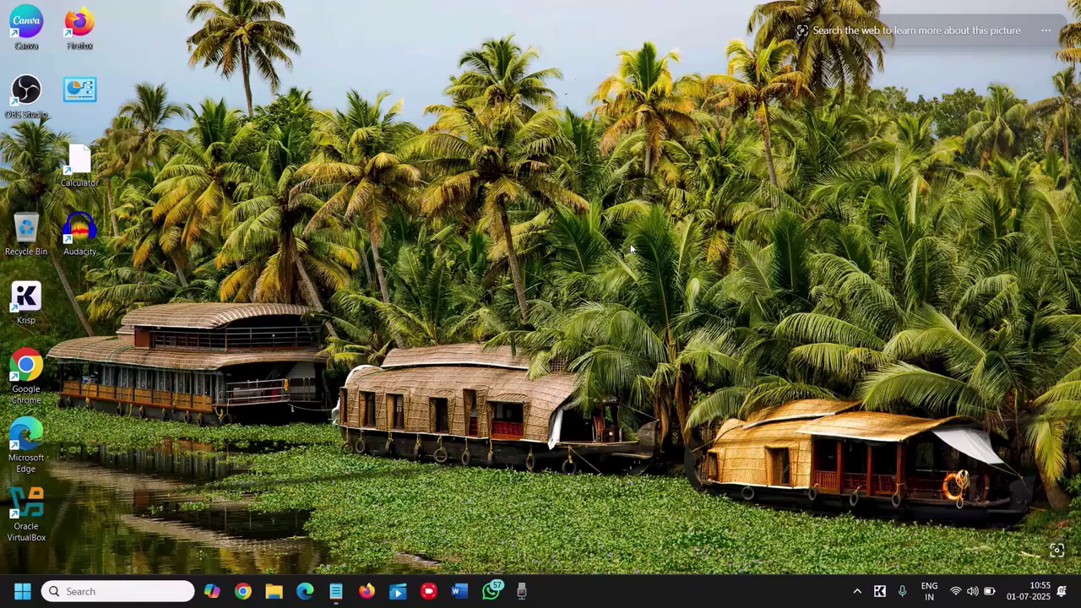
Search 'tro', run the Network and Internet troubleshooter from Other troubleshooters, then close Get Help and Settings
click(75, 593)
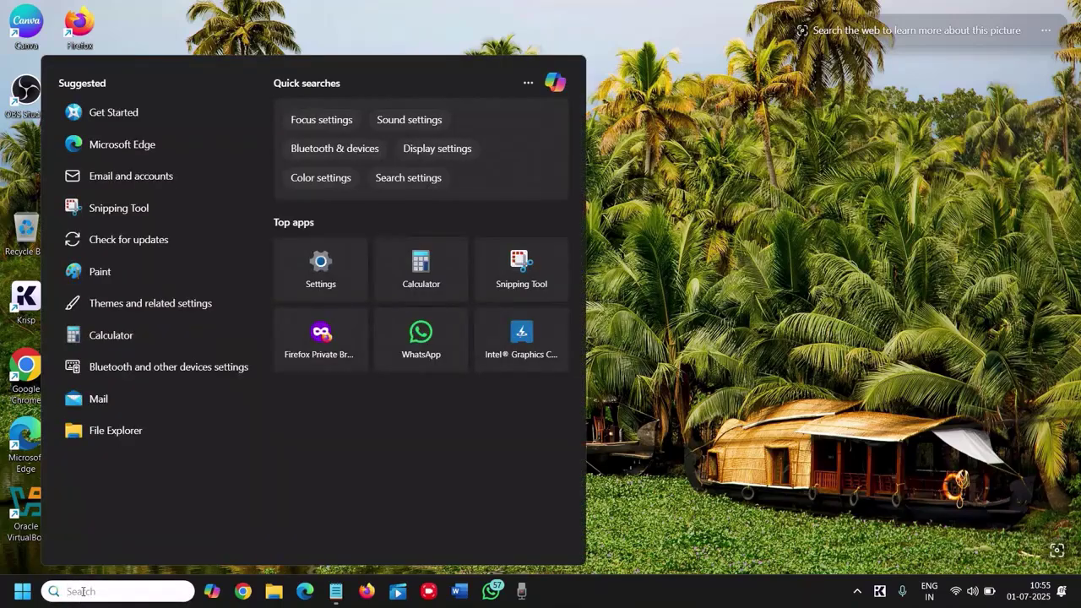
text(tro)
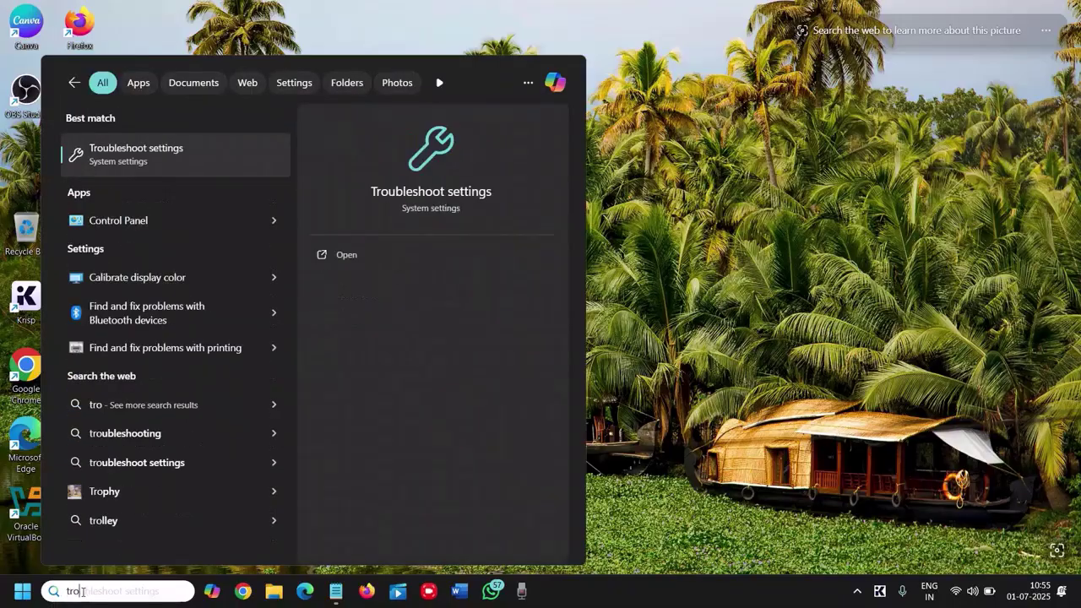
click(103, 155)
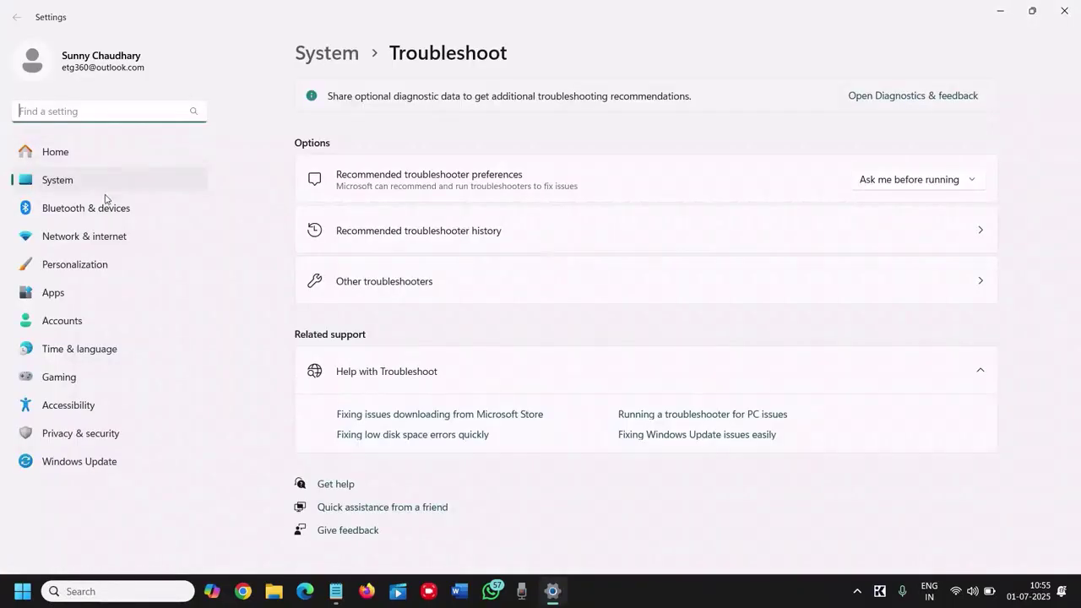
click(423, 284)
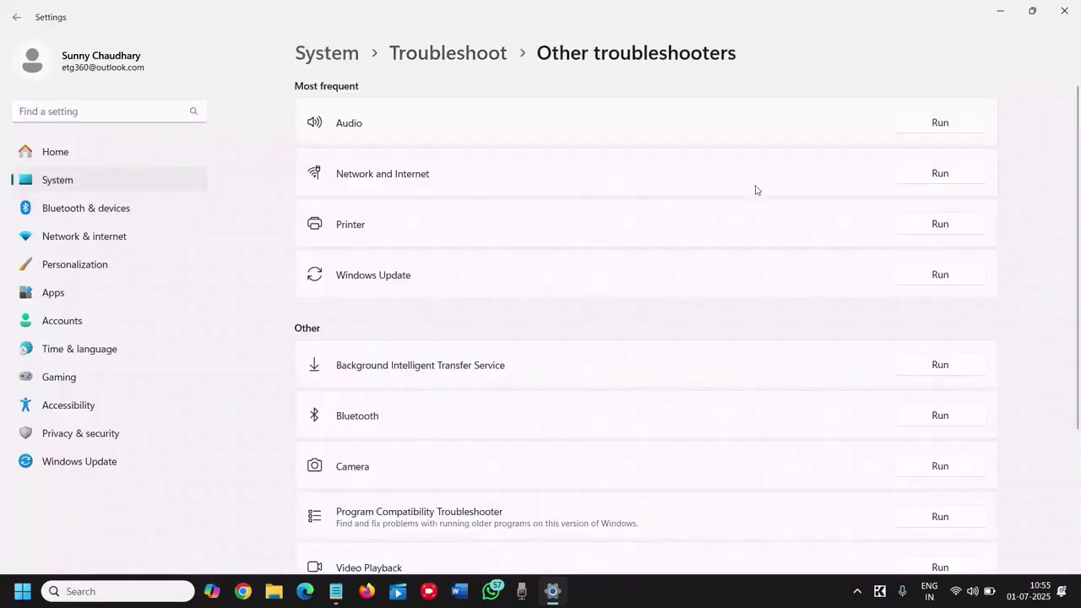
click(938, 174)
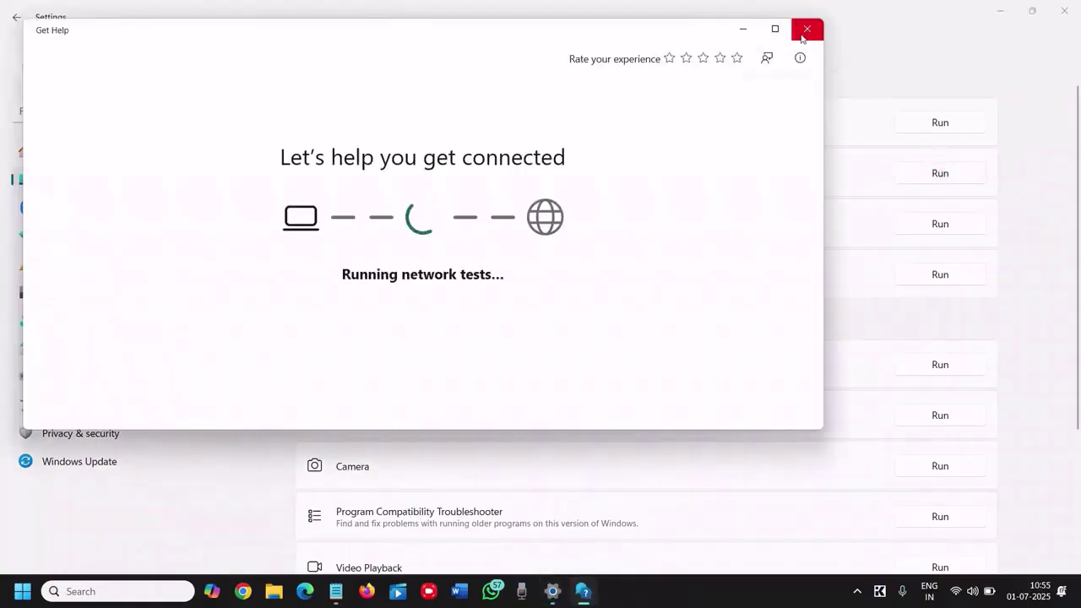
click(805, 34)
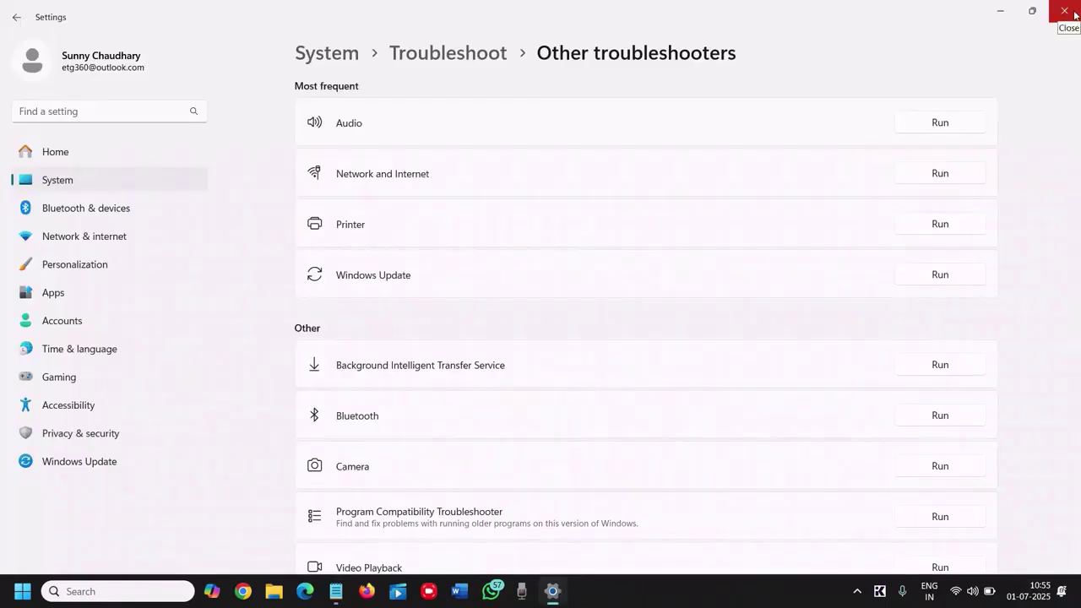
click(1066, 11)
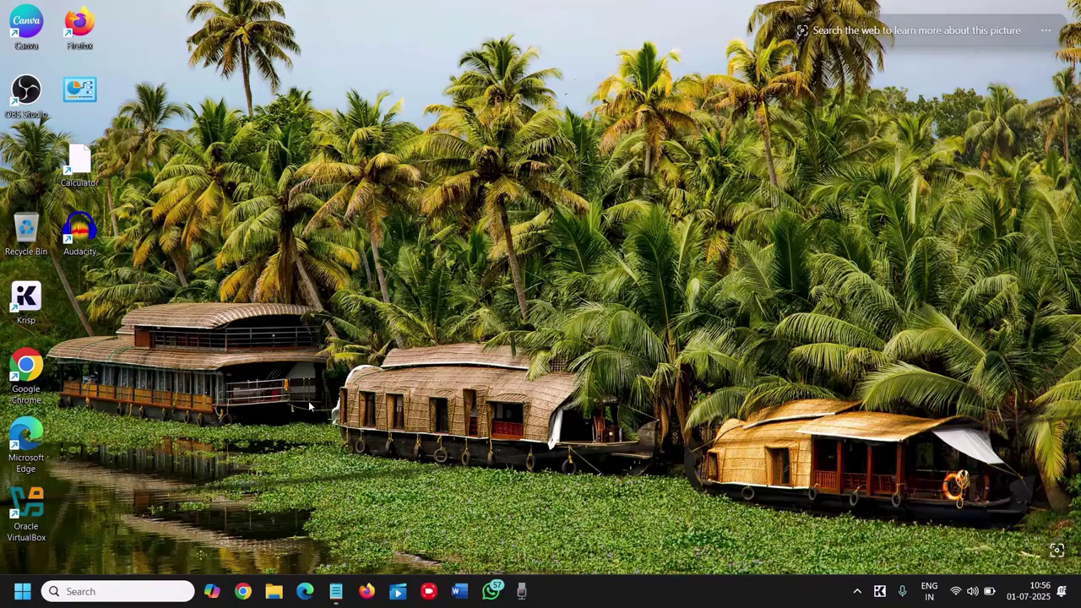
Run ncpa.cpl from the Win+X Run dialog to open Network Connections
right_click(18, 596)
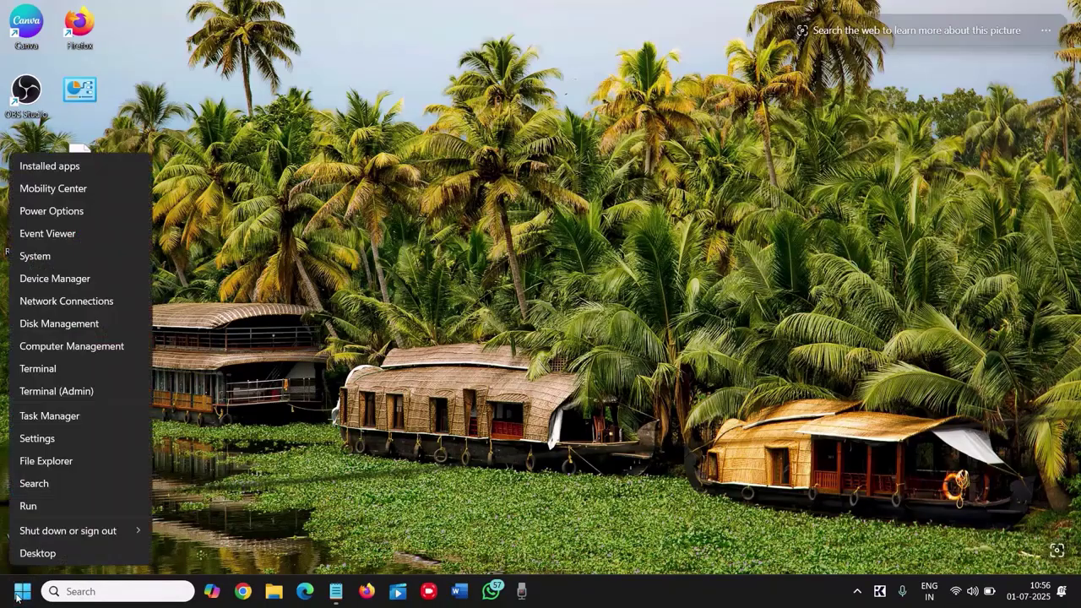
click(44, 506)
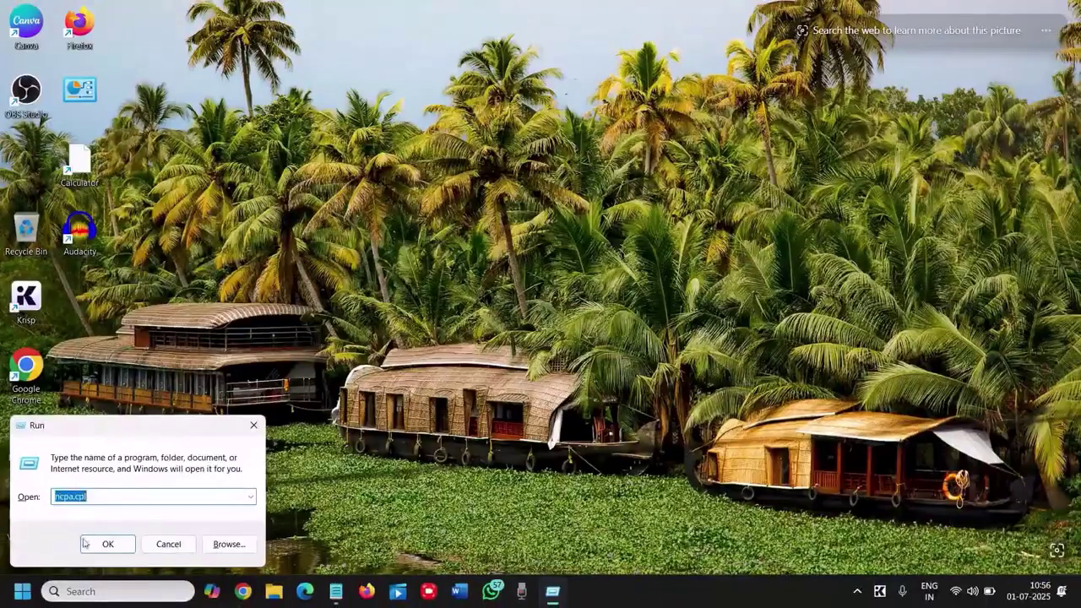
click(216, 566)
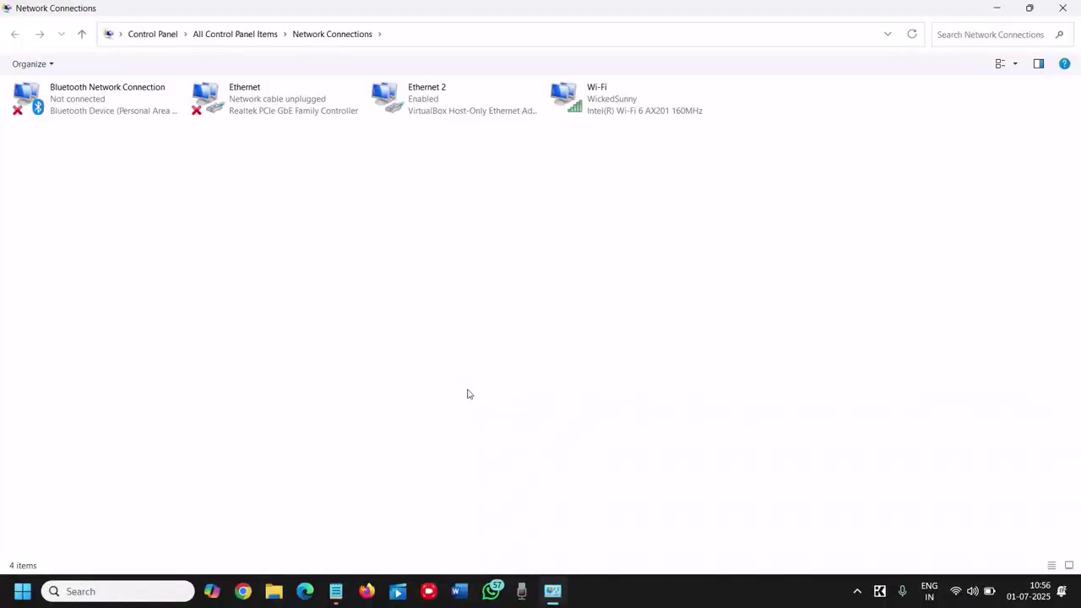
Open the Wi-Fi adapter's Properties and select Internet Protocol Version 4 (TCP/IPv4)
click(612, 115)
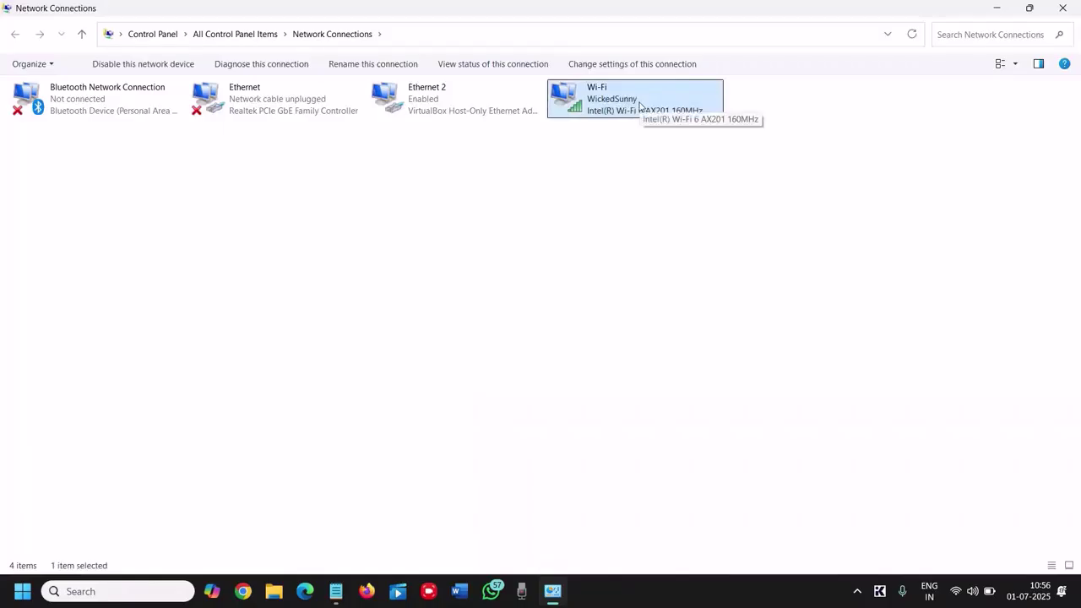
right_click(639, 103)
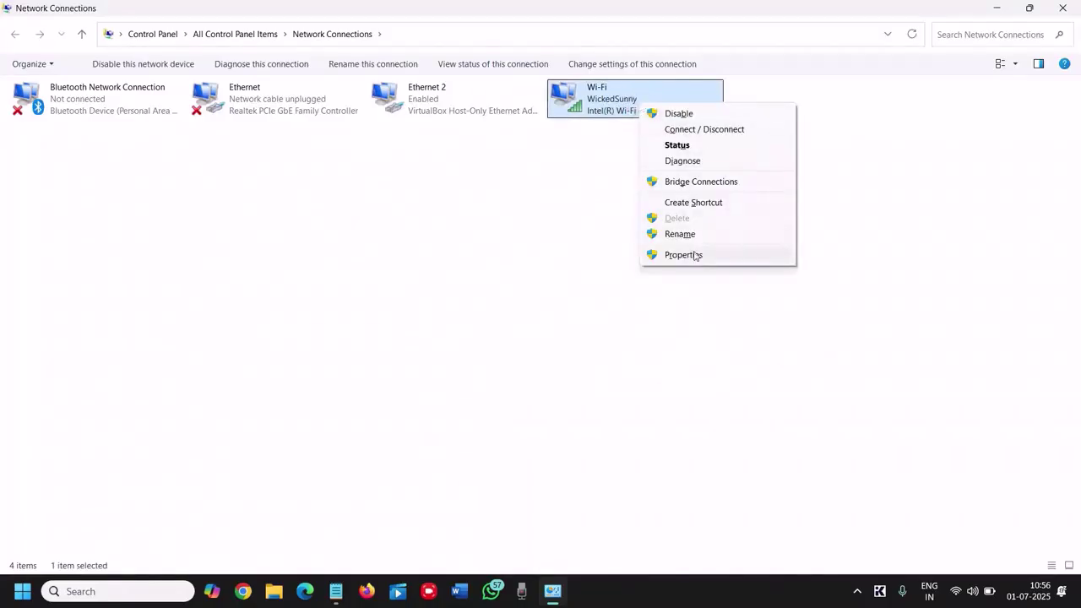
click(695, 256)
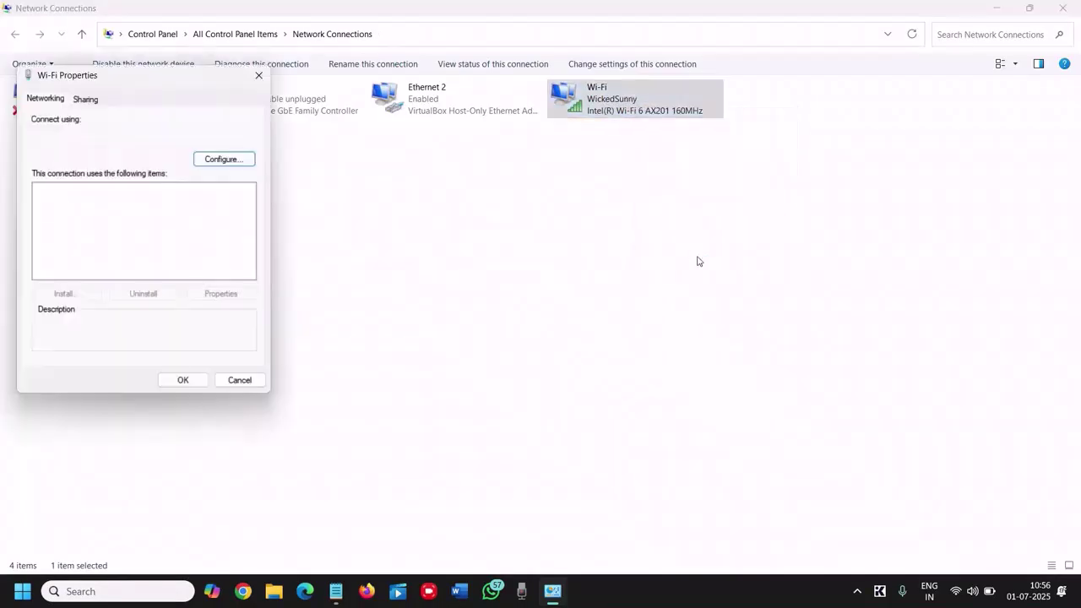
drag(186, 75, 482, 102)
scroll(447, 261, down, 1)
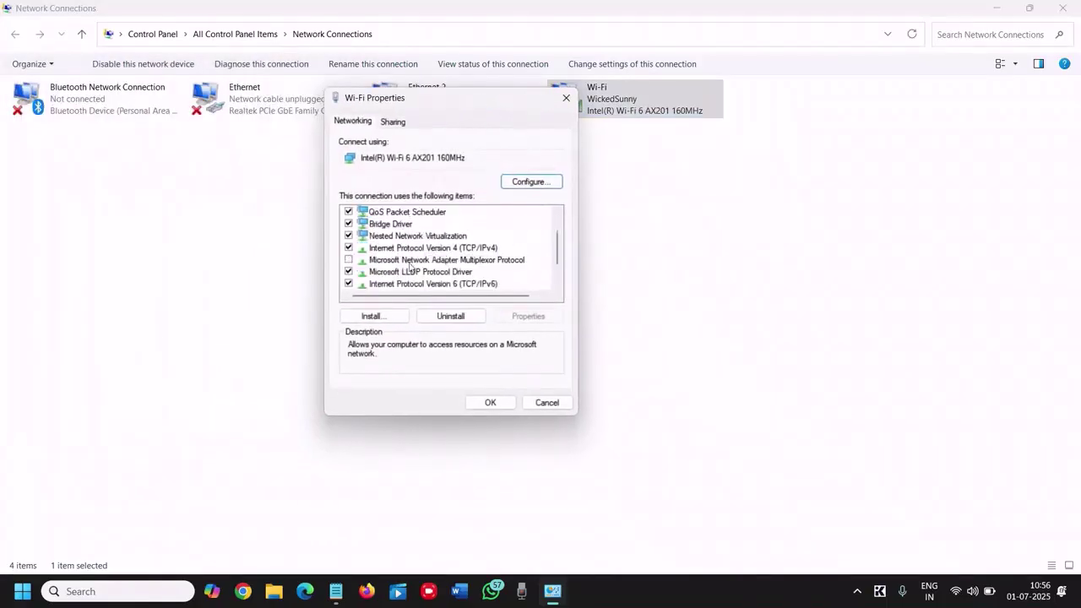
click(411, 249)
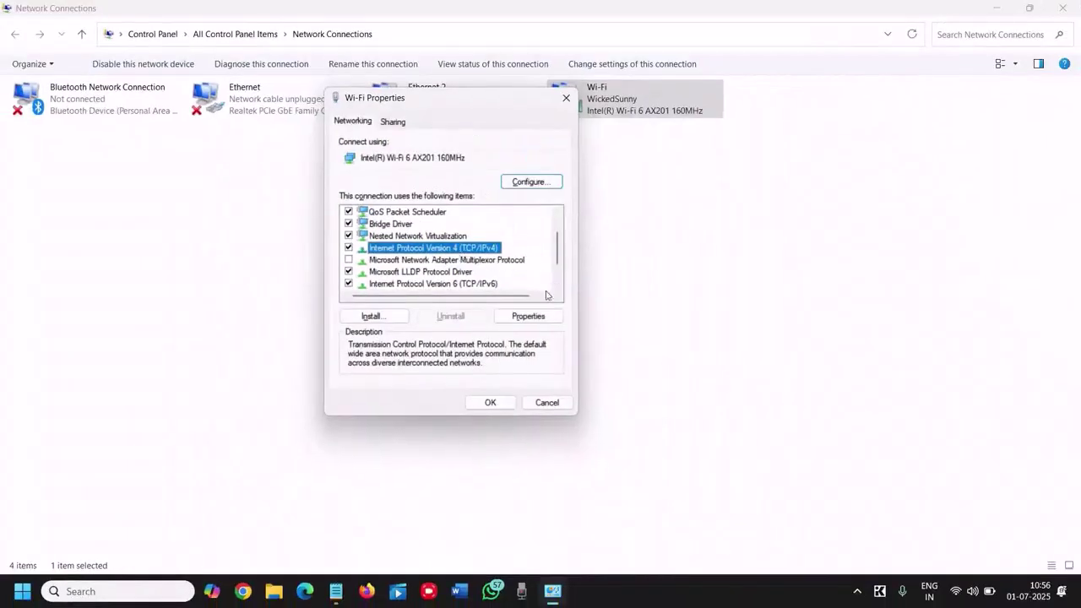
Set the IPv4 preferred DNS to 8.8.8.8 and alternate to 8.8.4.4, then save and close
click(528, 316)
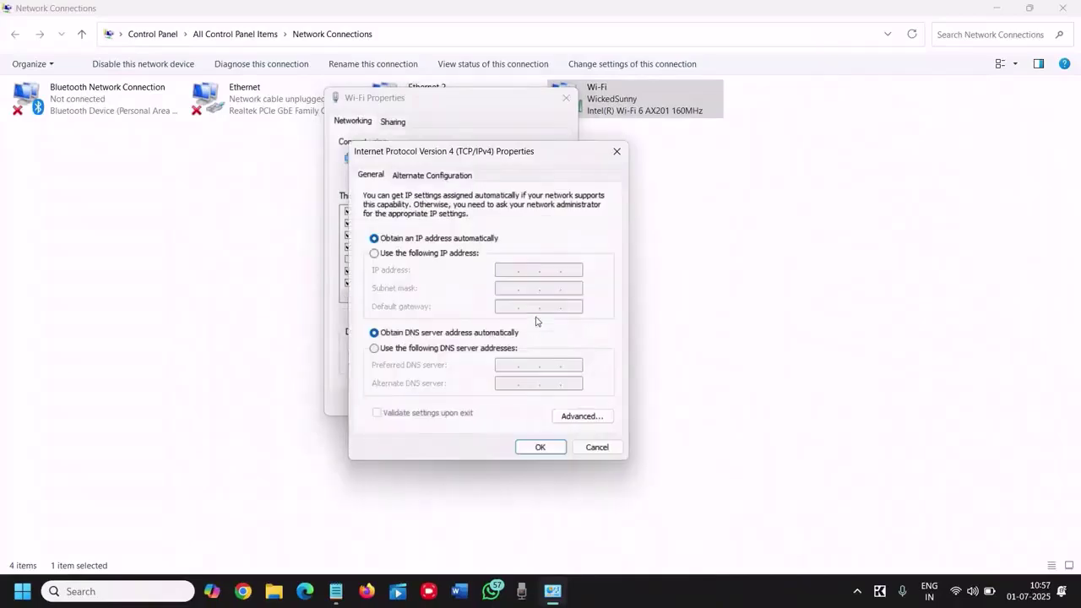
click(375, 349)
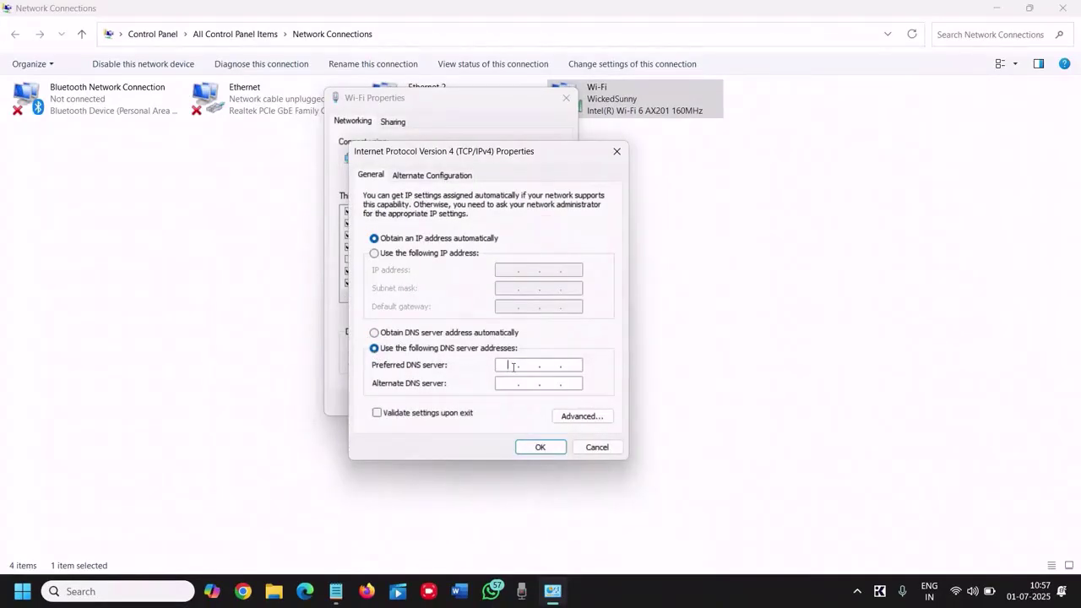
text(8.8.8.)
click(571, 365)
text(8)
click(507, 385)
text(8.8)
click(550, 383)
text(4.)
click(570, 384)
text(4)
click(541, 447)
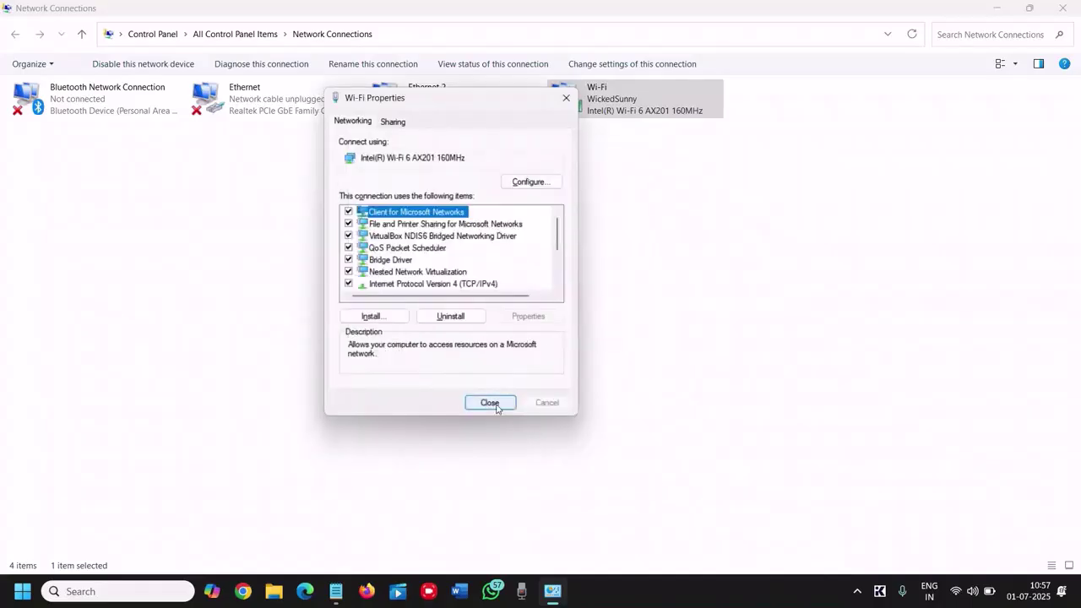
click(493, 404)
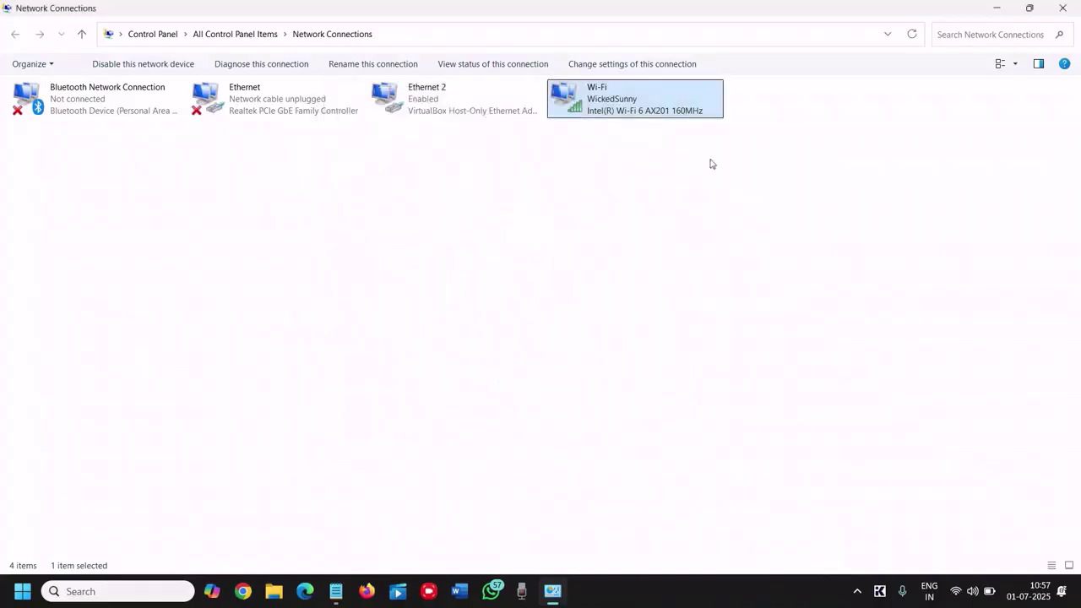
Close the Network Connections window so only the empty Windows 11 desktop remains
click(1062, 9)
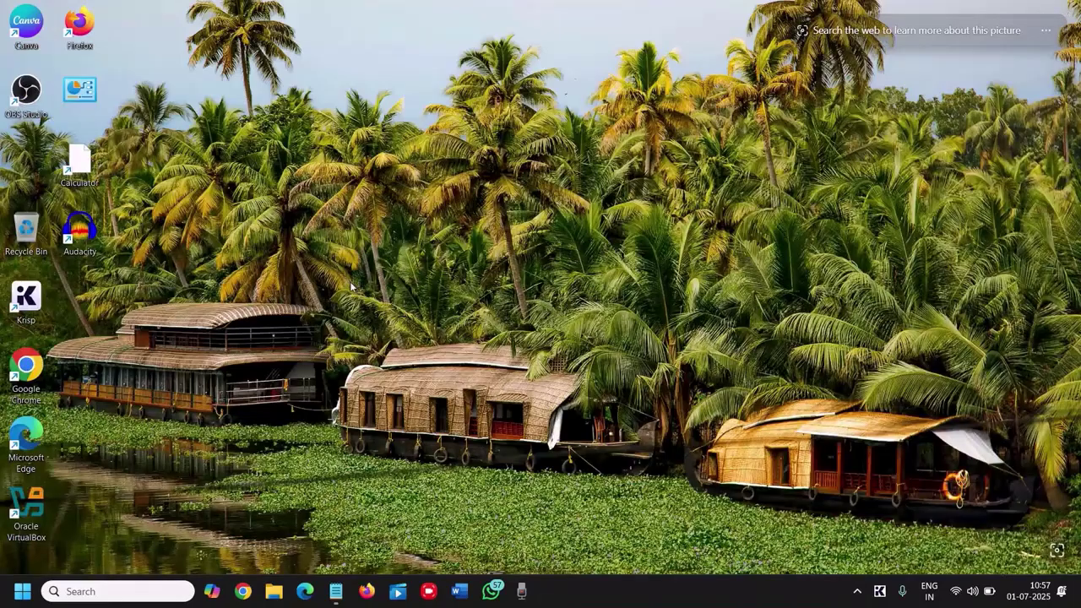